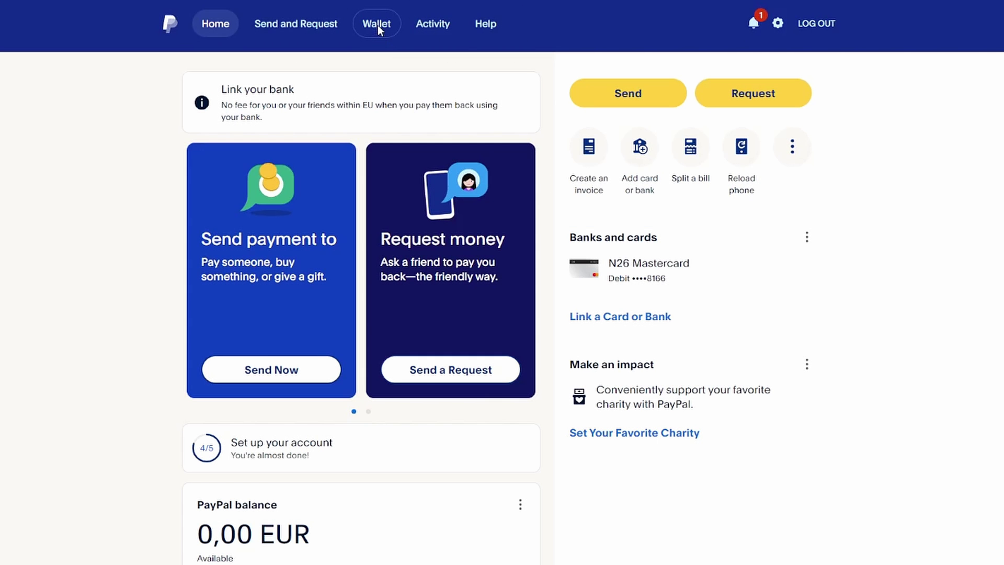
From the PayPal Wallet, start linking a new bank account to reach the Dutch bank list.
left_click(378, 25)
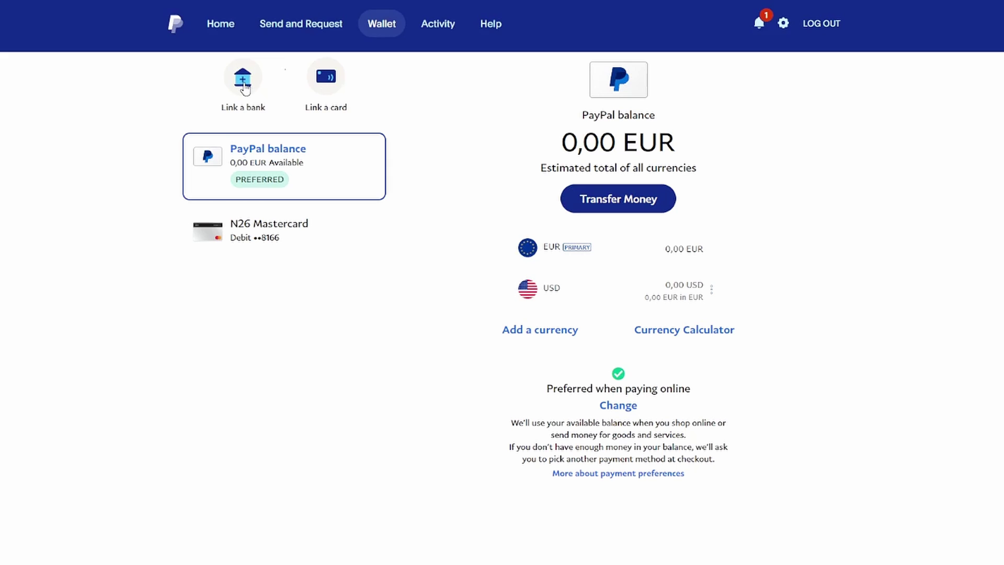
left_click(243, 86)
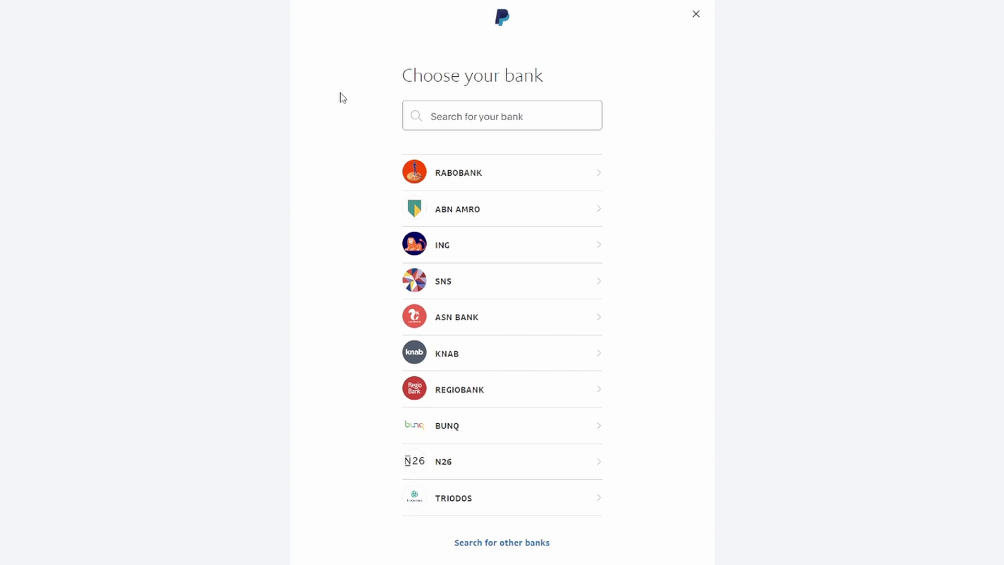
Pick KNAB and choose to link it by IBAN rather than a bank login.
left_click(460, 361)
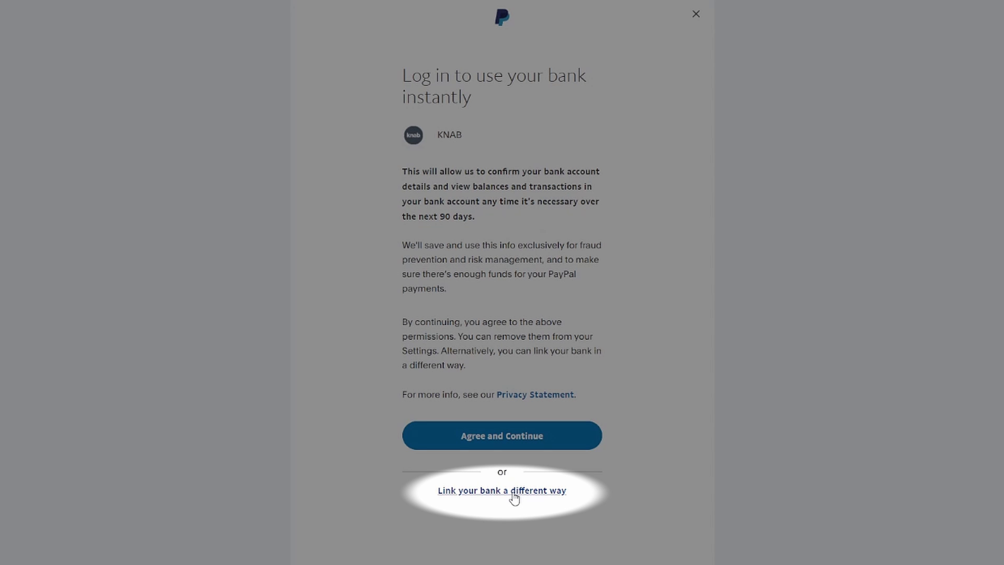
left_click(514, 494)
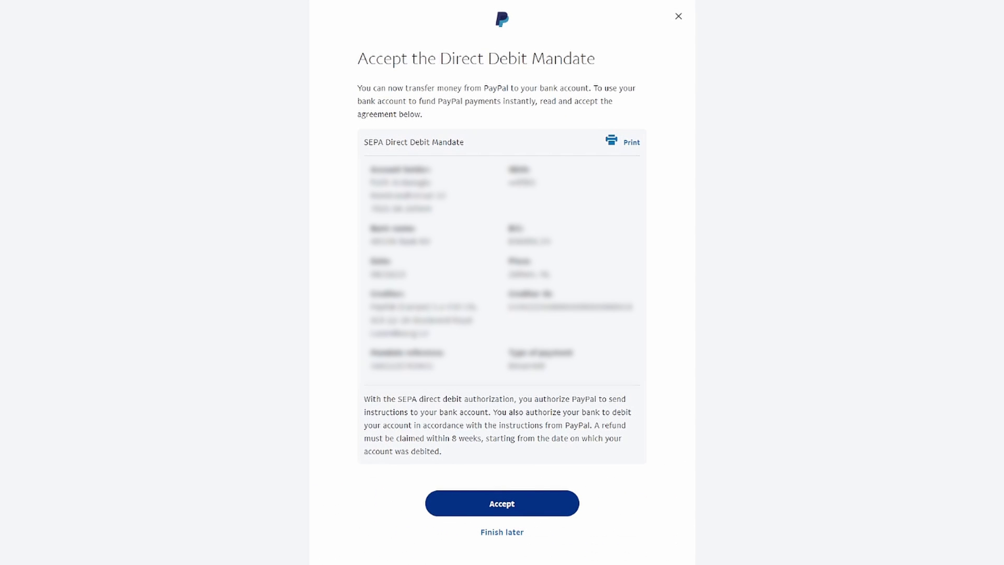
Accept the SEPA Direct Debit Mandate for the linked KNAB account.
left_click(503, 506)
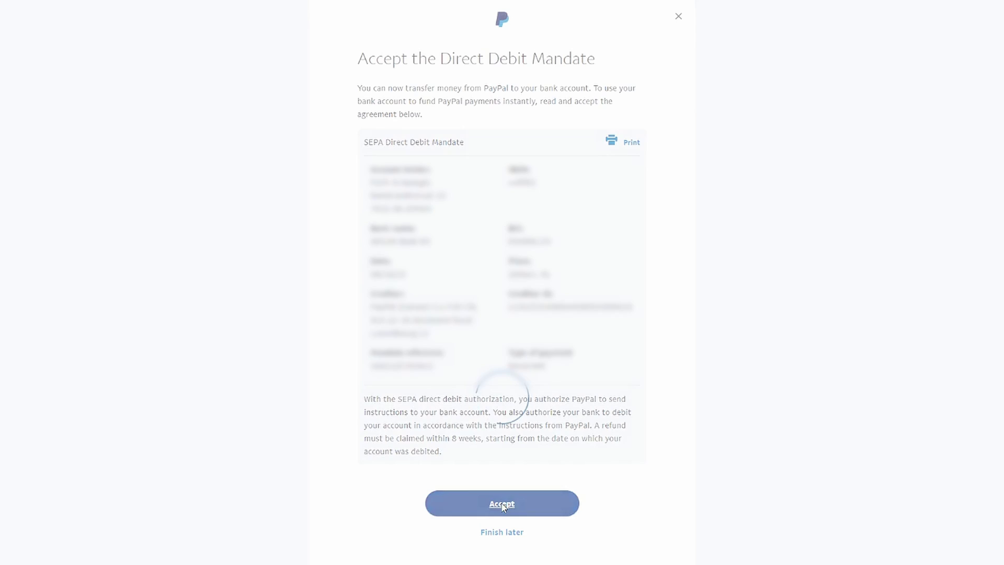